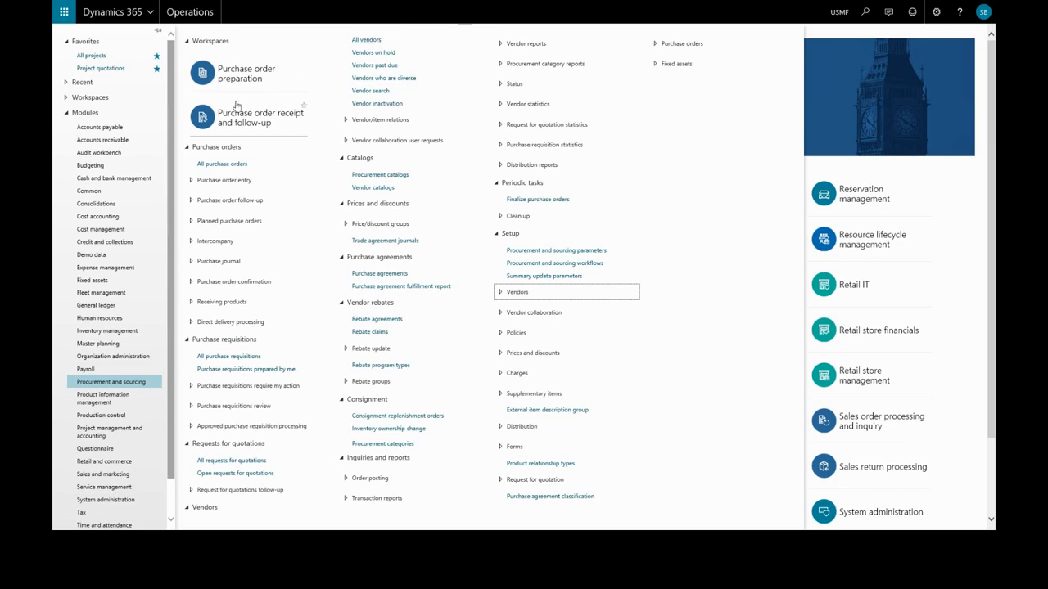
Step: Open the list of all vendors in Accounts payable and create a new vendor record
left_click(91, 129)
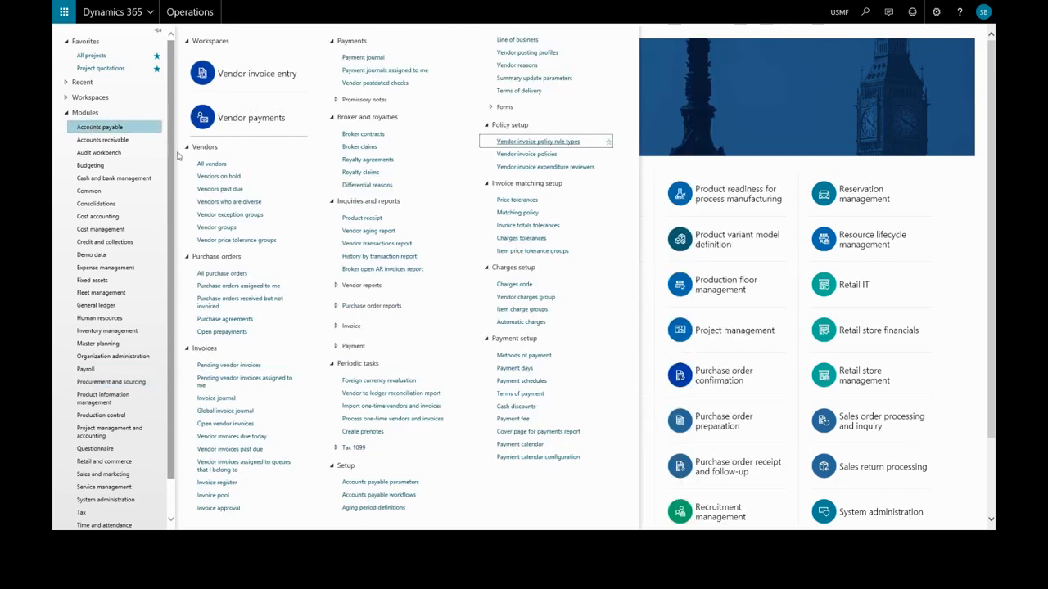
left_click(205, 164)
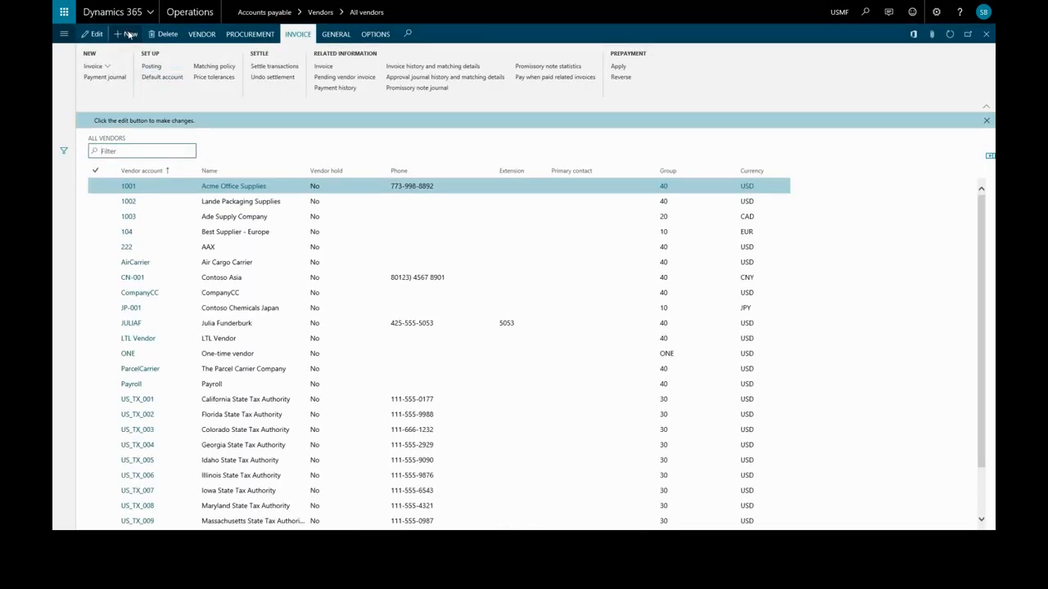
left_click(128, 34)
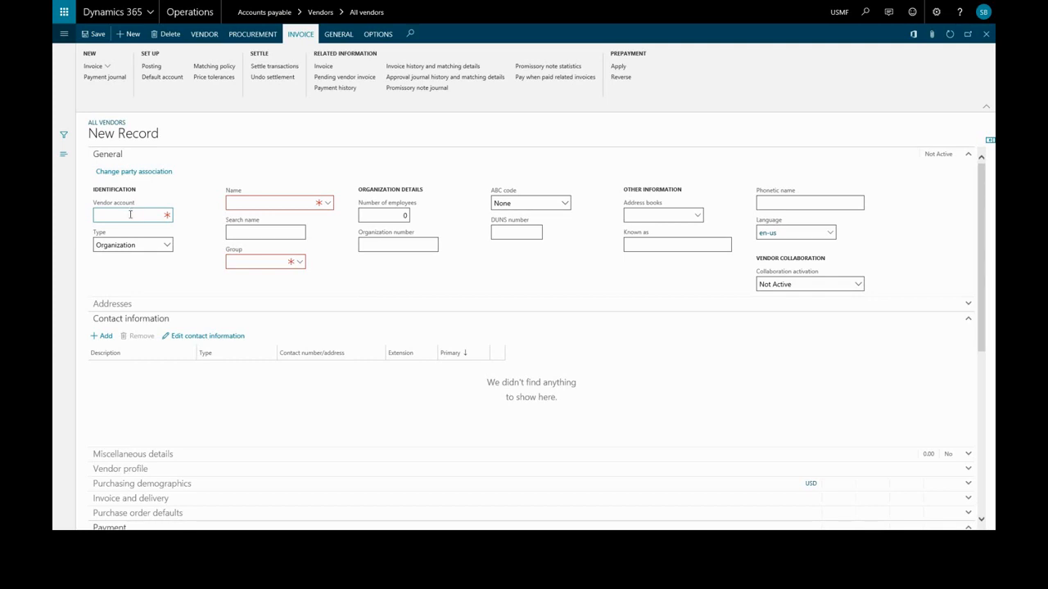
Step: Enter the vendor account number, keep the type Organization, name the vendor Werty and assign group 40, Other vendors
left_click(130, 215)
left_click(166, 246)
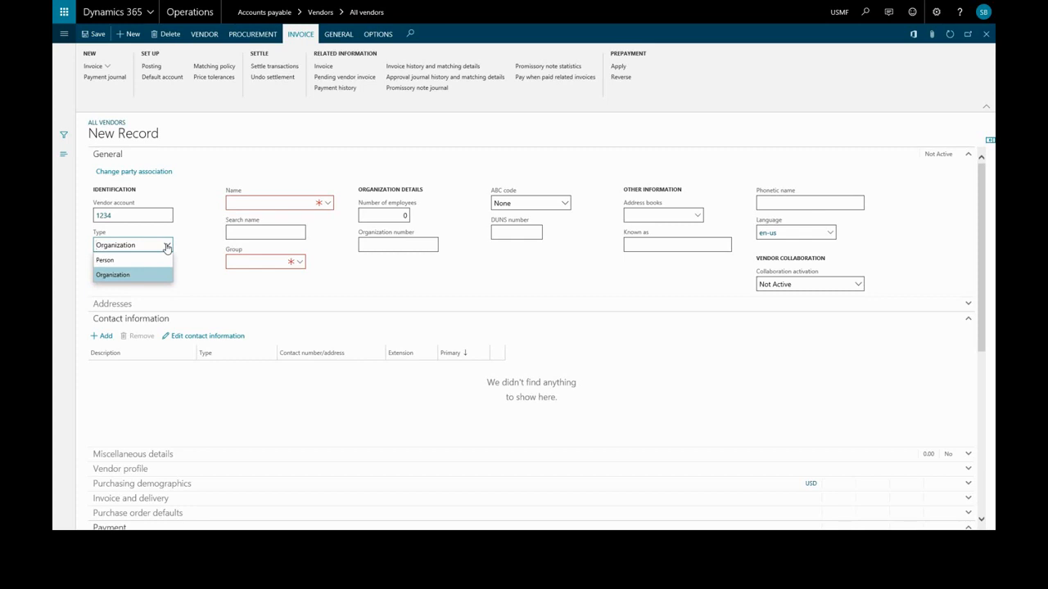
left_click(245, 204)
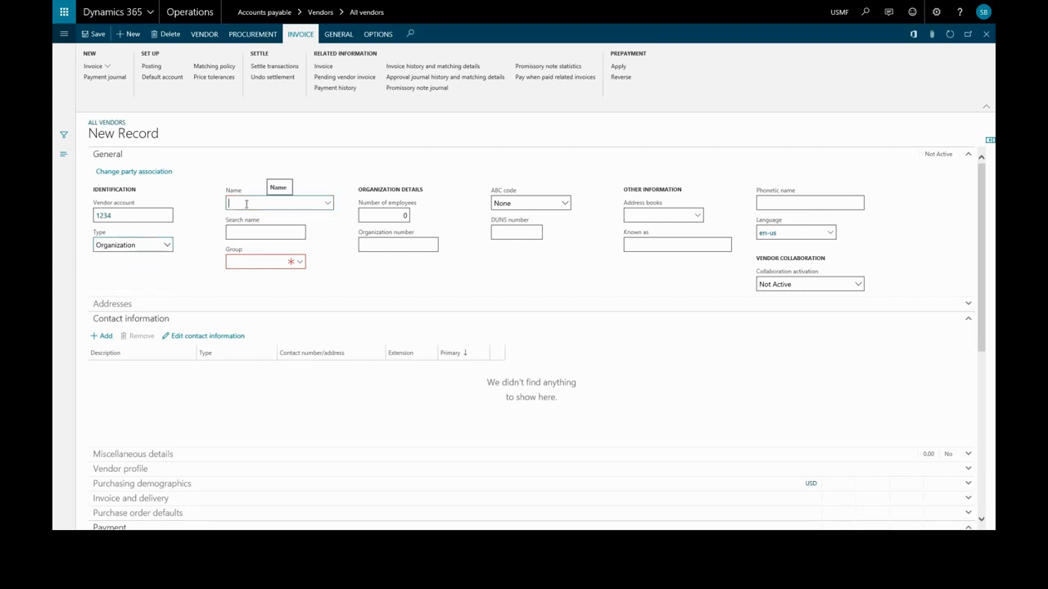
type("Werty")
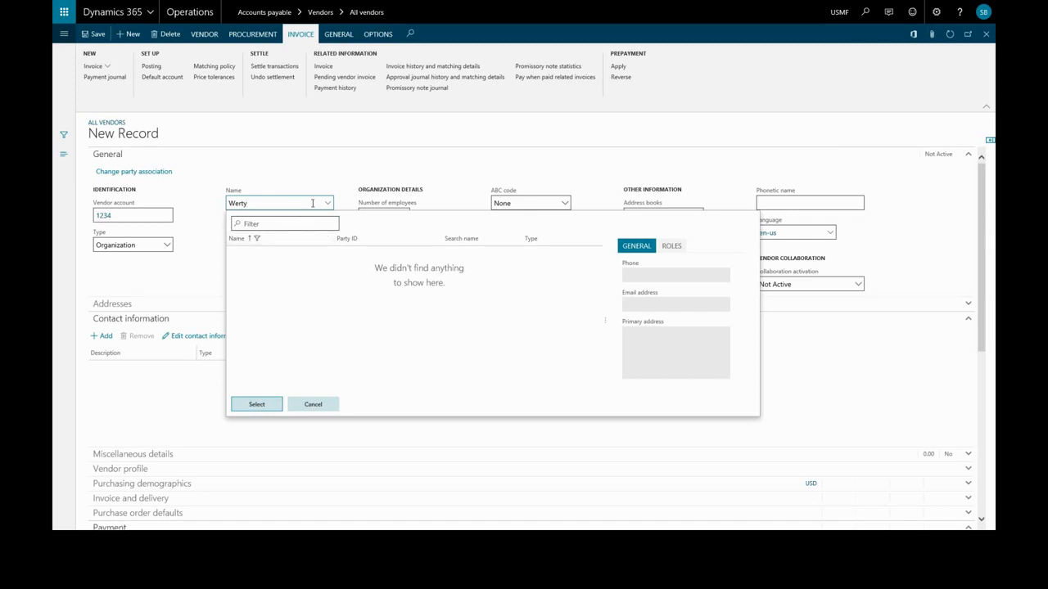
left_click(343, 195)
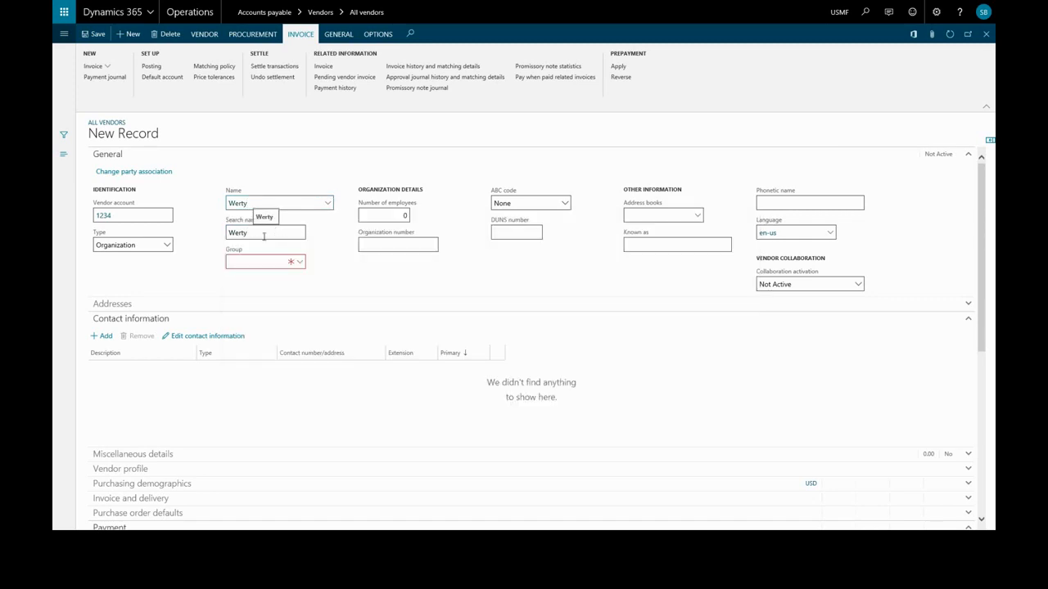
left_click(300, 263)
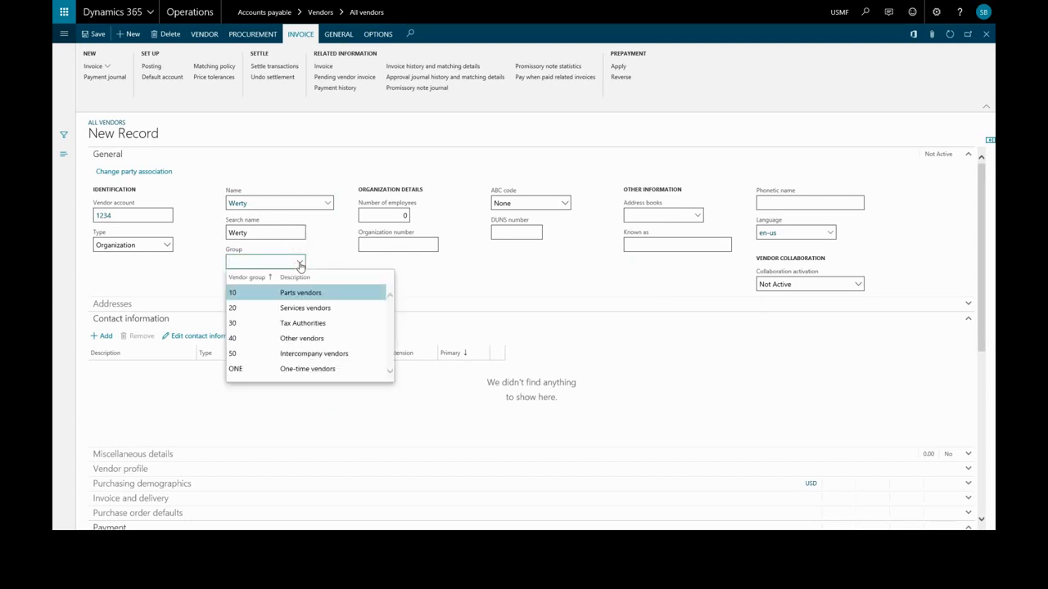
left_click(293, 338)
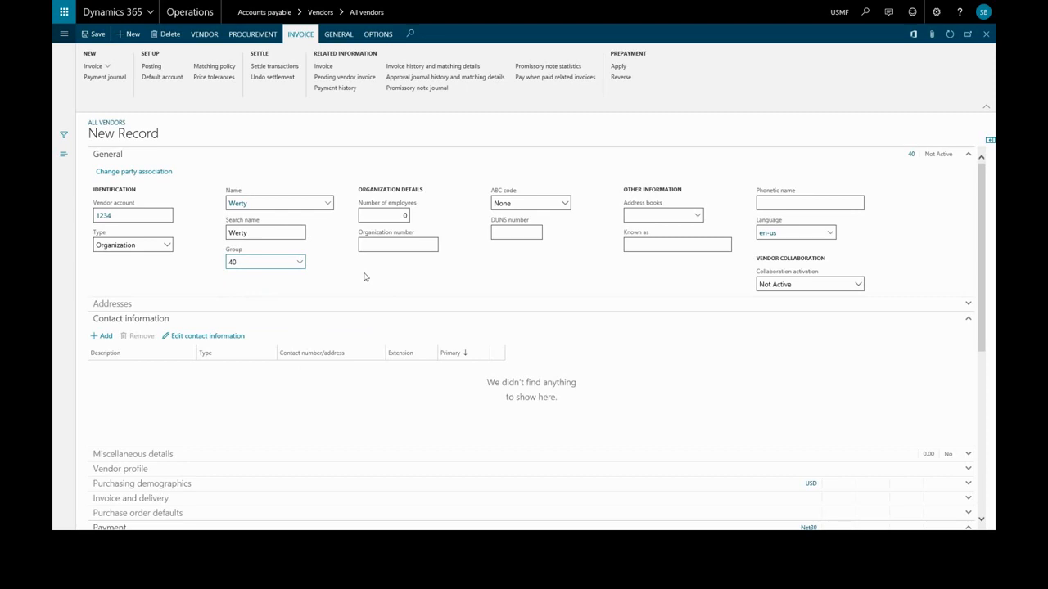
Step: Examine the purpose options for a new address of the vendor and cancel the address form
left_click(112, 304)
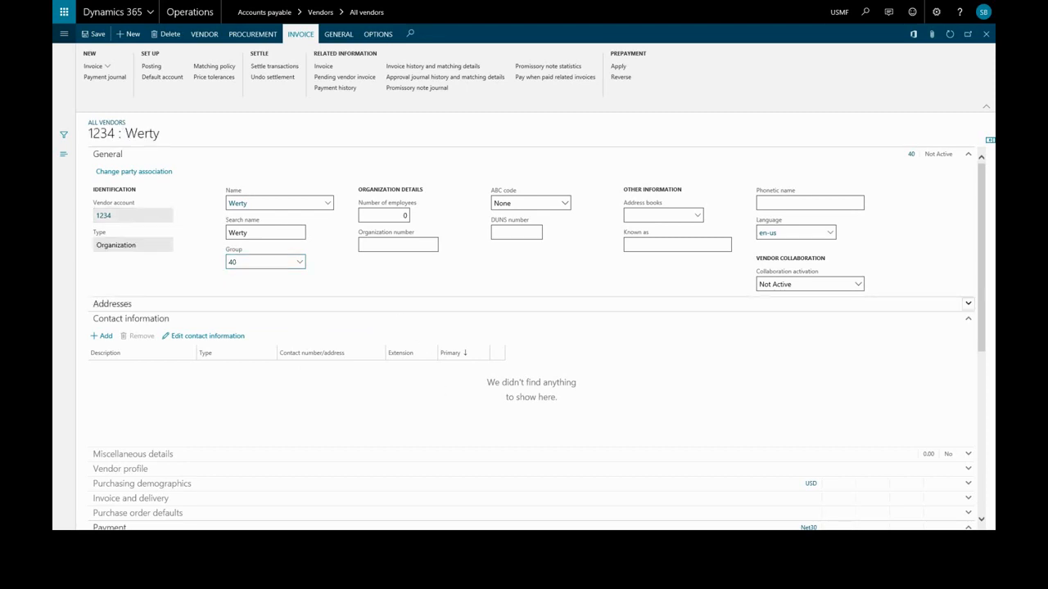
left_click(112, 306)
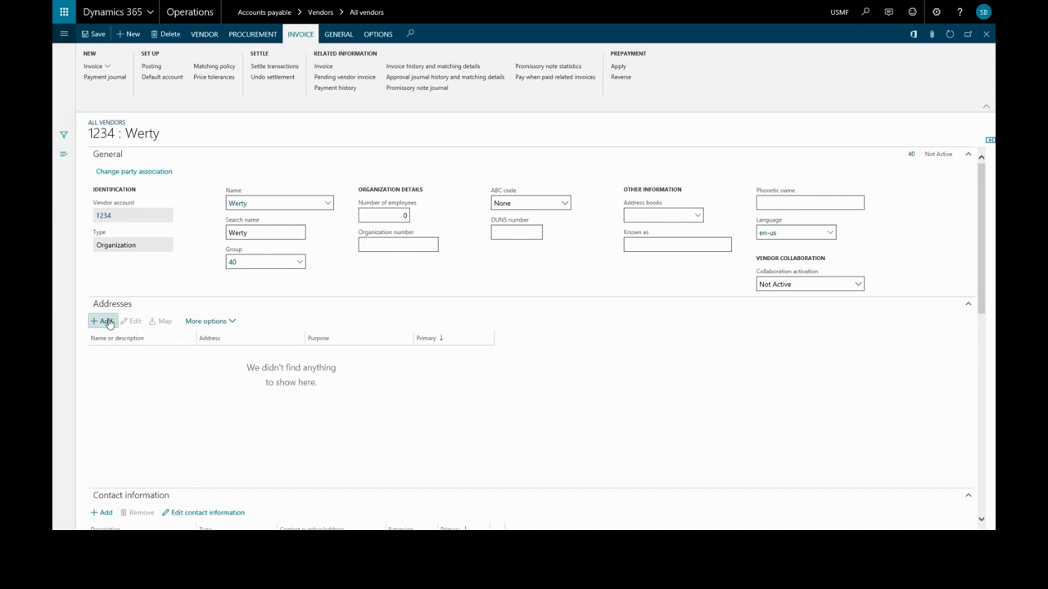
left_click(106, 322)
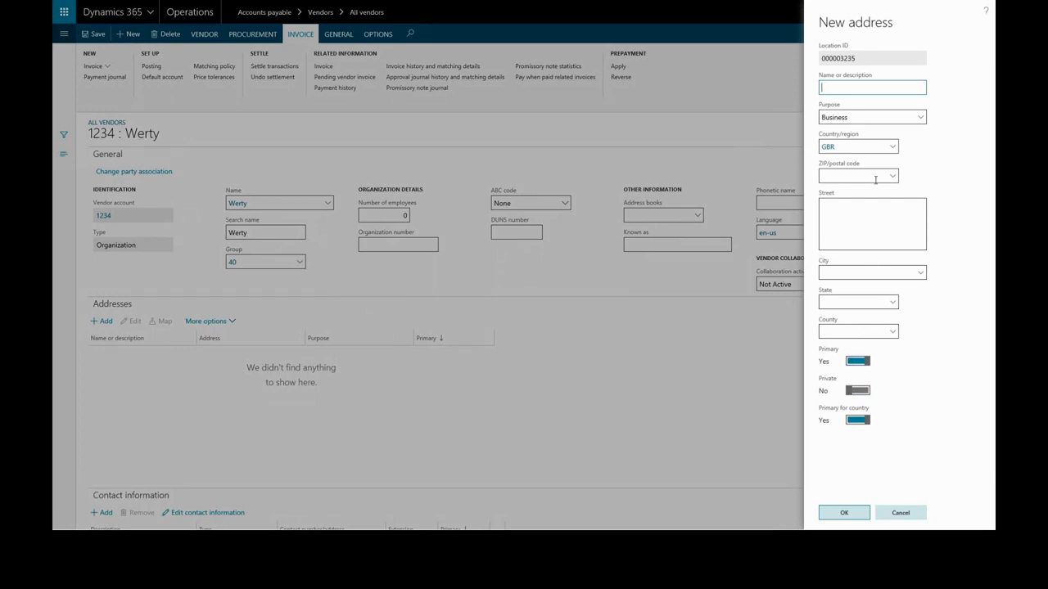
left_click(920, 119)
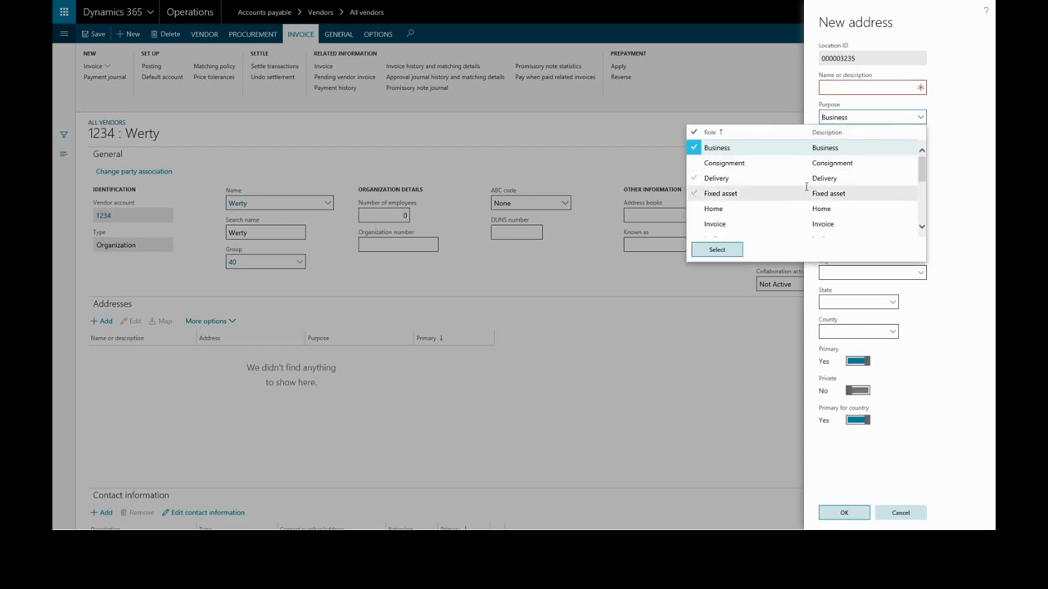
scroll(806, 186, "down", 5)
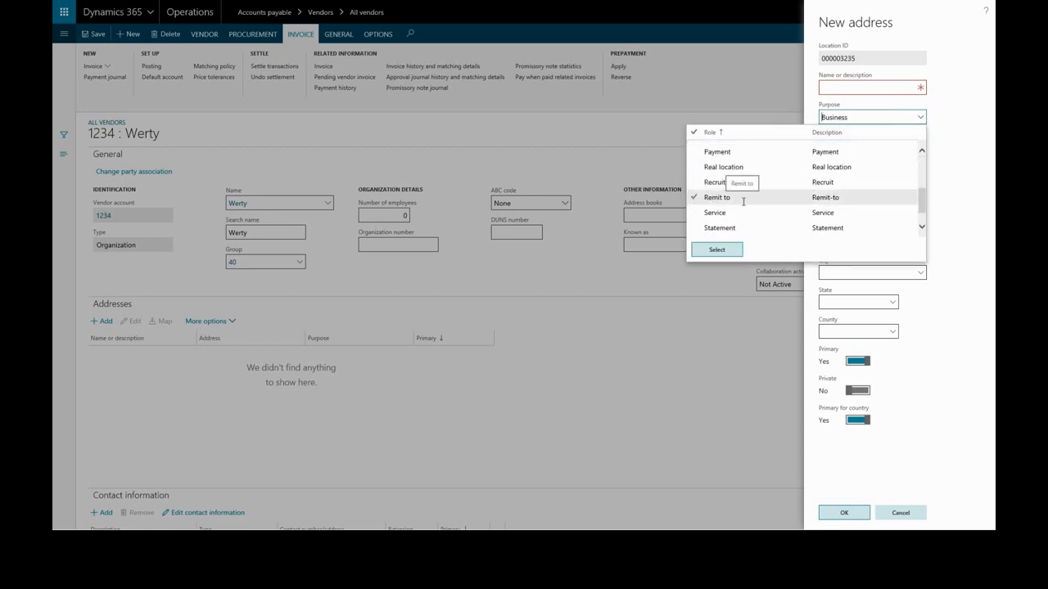
left_click(952, 238)
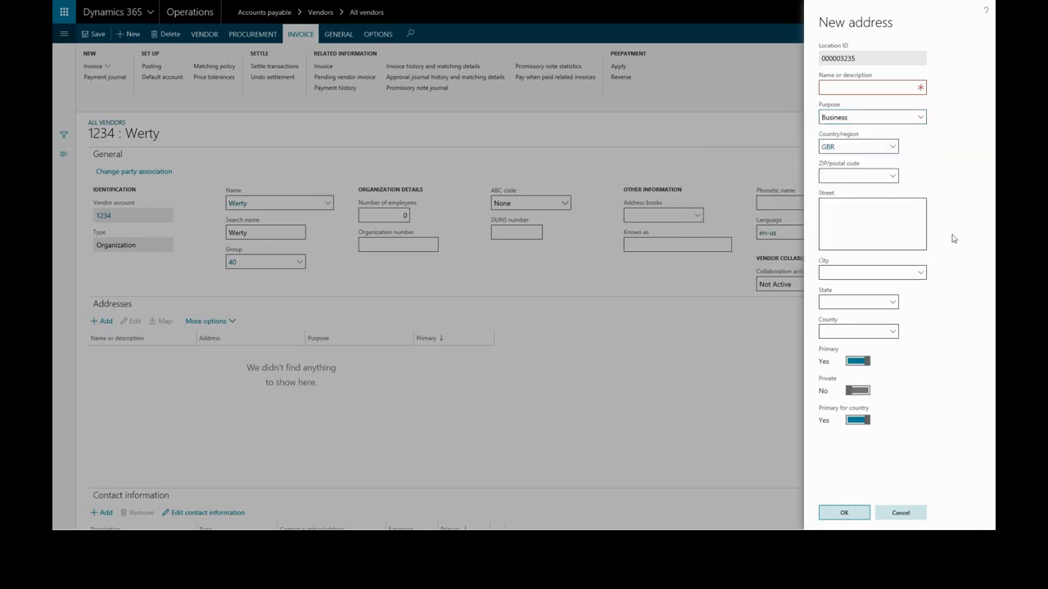
left_click(901, 514)
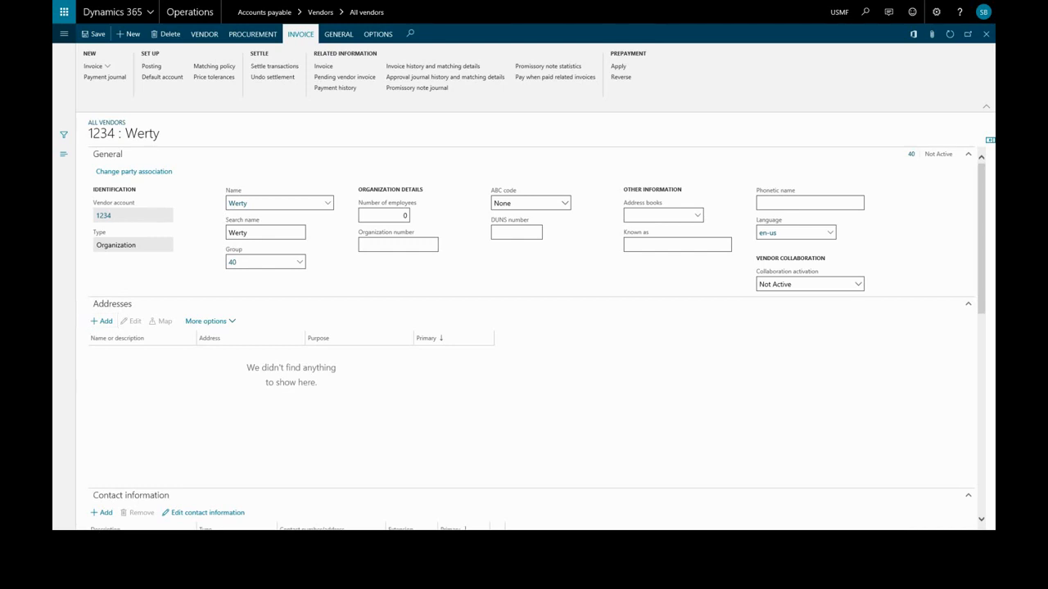
Step: Add a contact information line to the vendor, check the available types and keep Phone
scroll(430, 421, "down", 4)
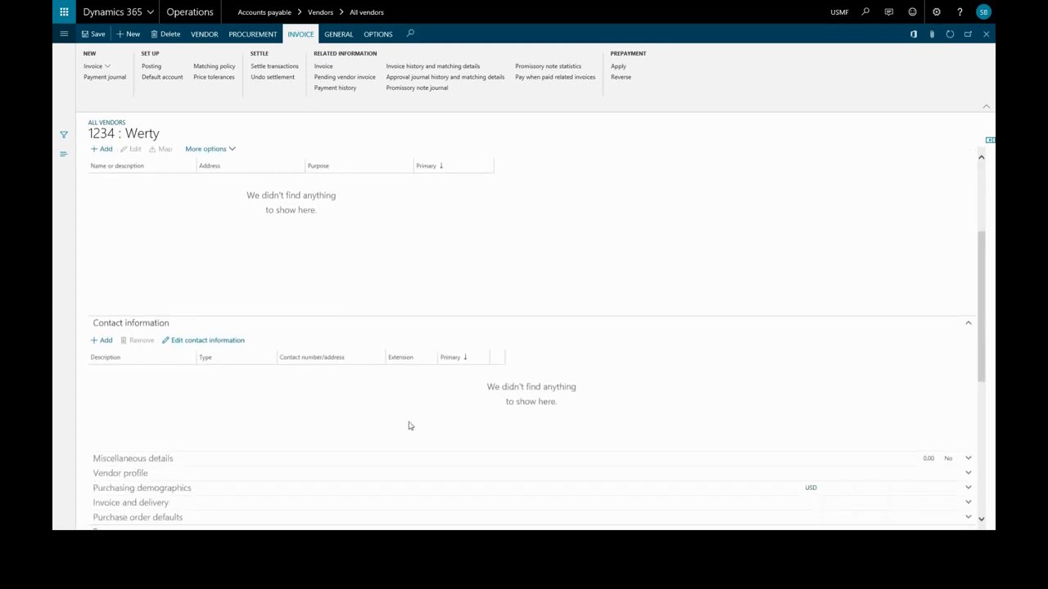
left_click(101, 340)
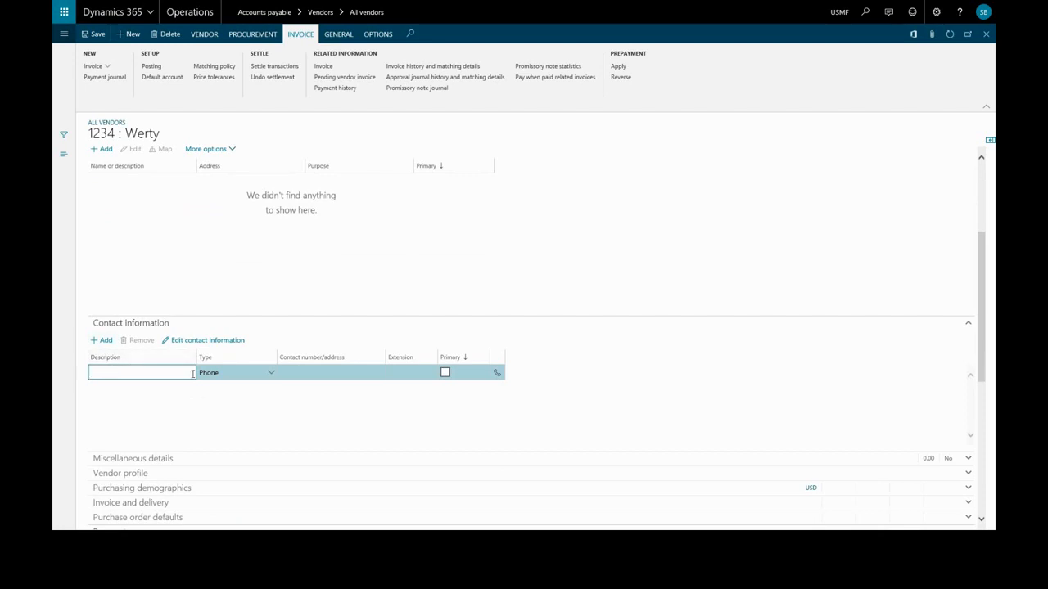
left_click(271, 373)
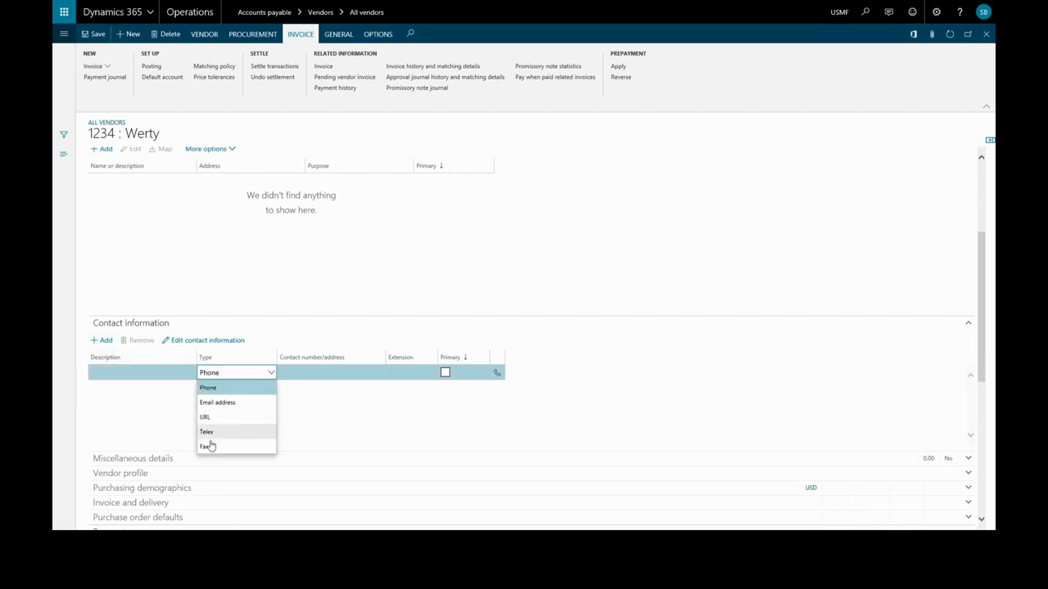
left_click(276, 369)
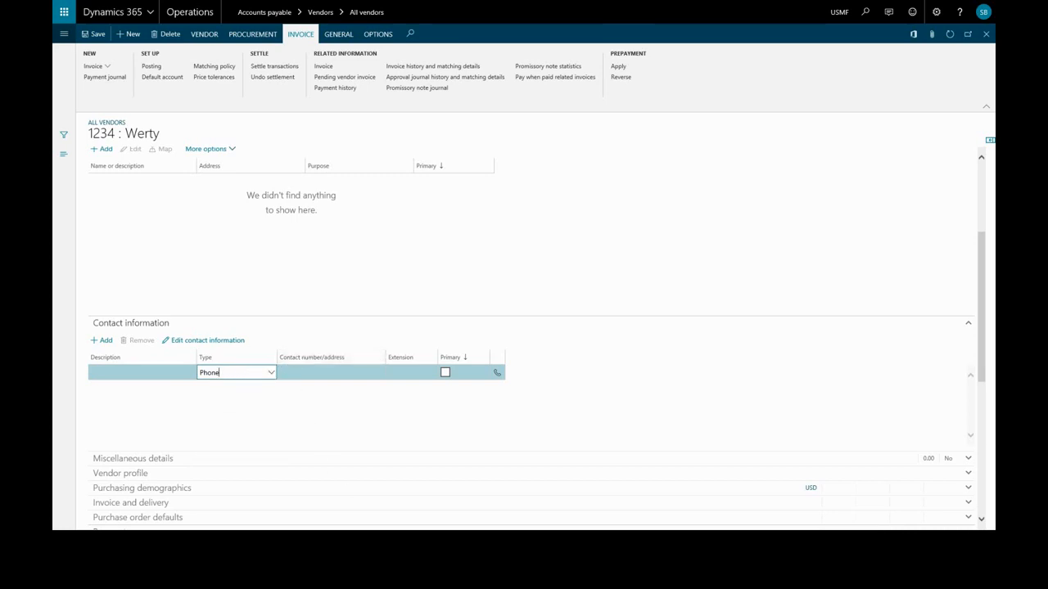
scroll(537, 337, "down", 1)
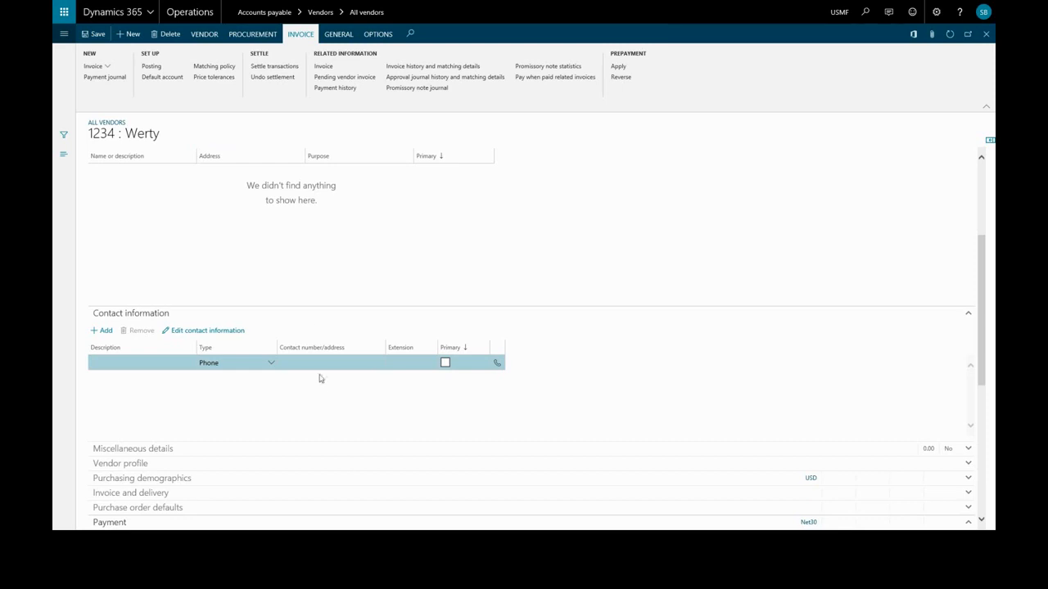
Step: Examine the vendor's miscellaneous details, including the buyer group and vendor rebate group options
left_click(157, 449)
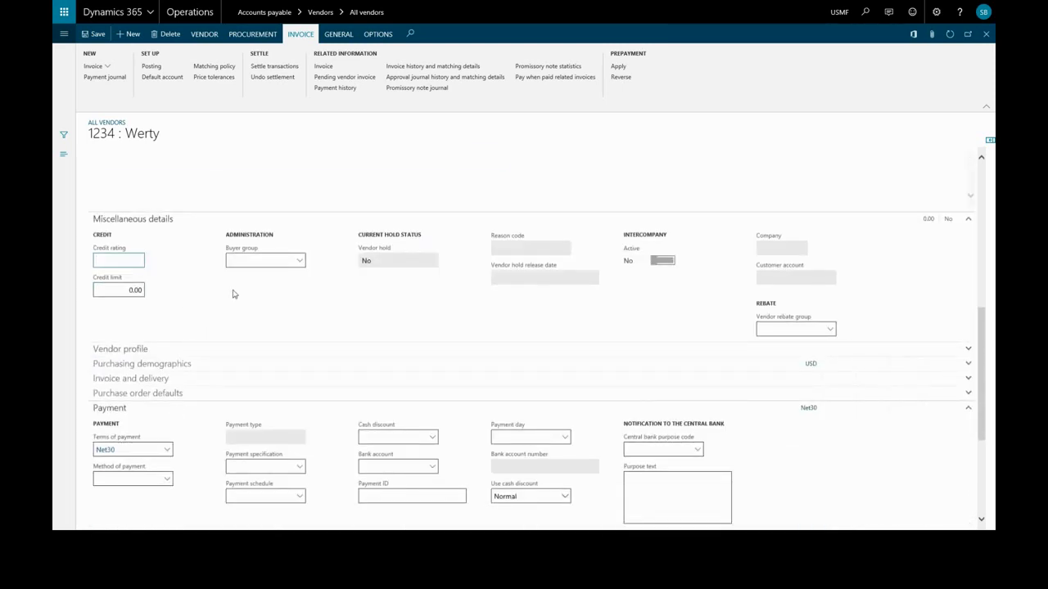
left_click(298, 262)
left_click(300, 261)
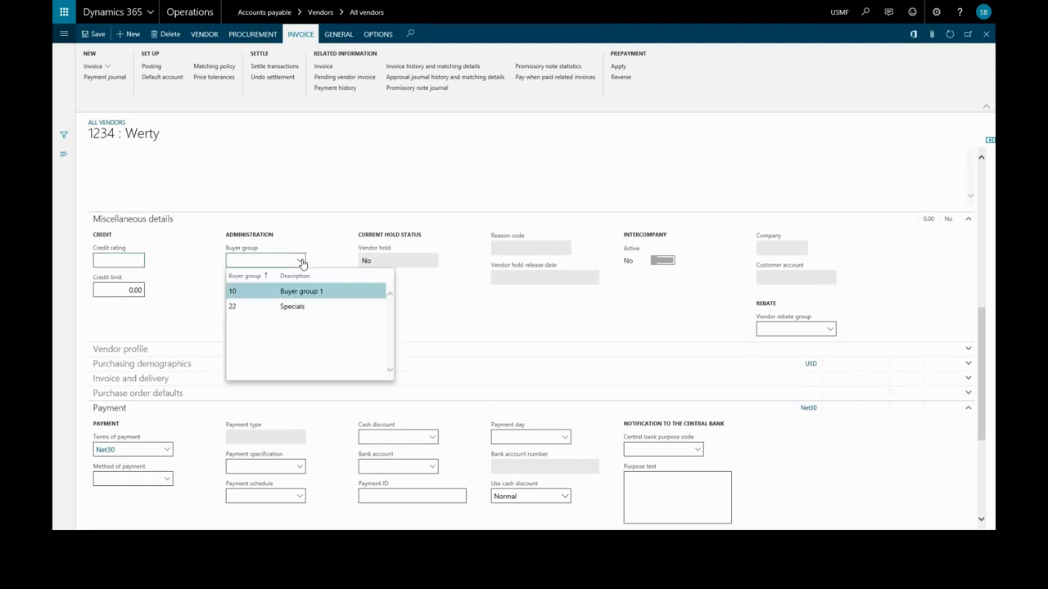
left_click(301, 261)
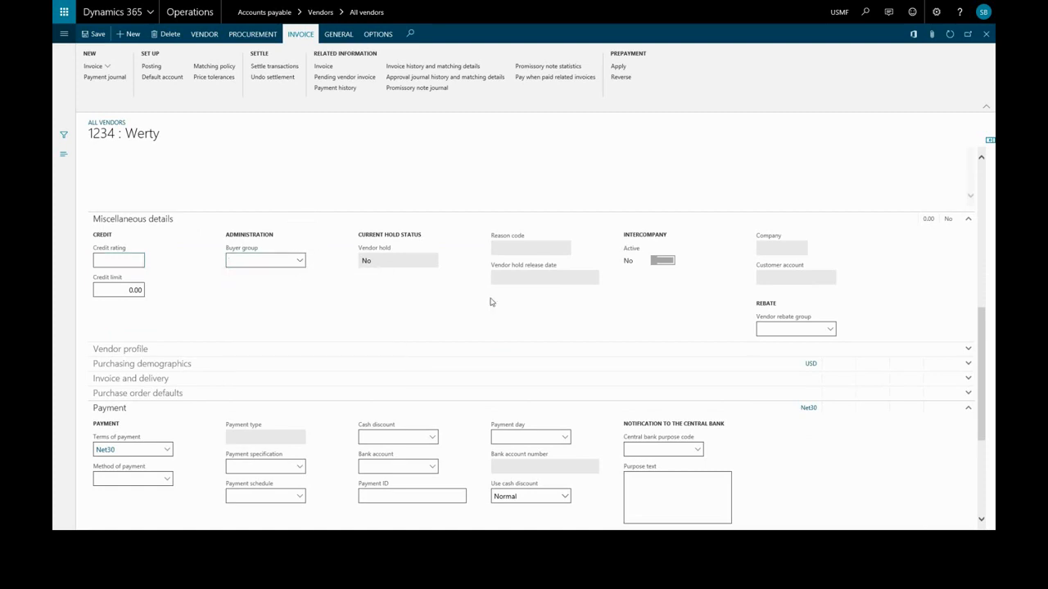
left_click(830, 331)
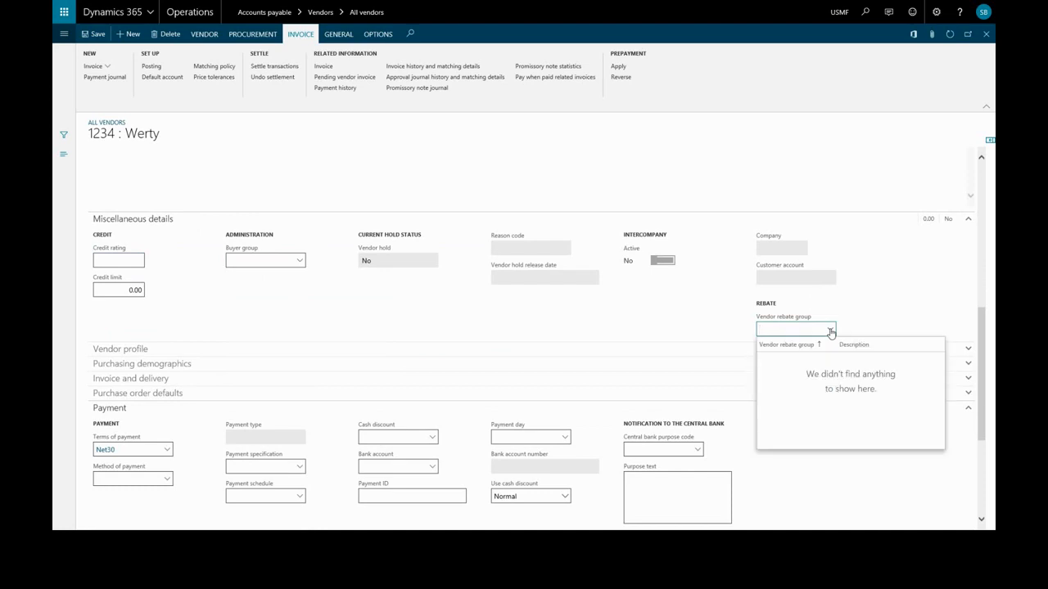
left_click(830, 330)
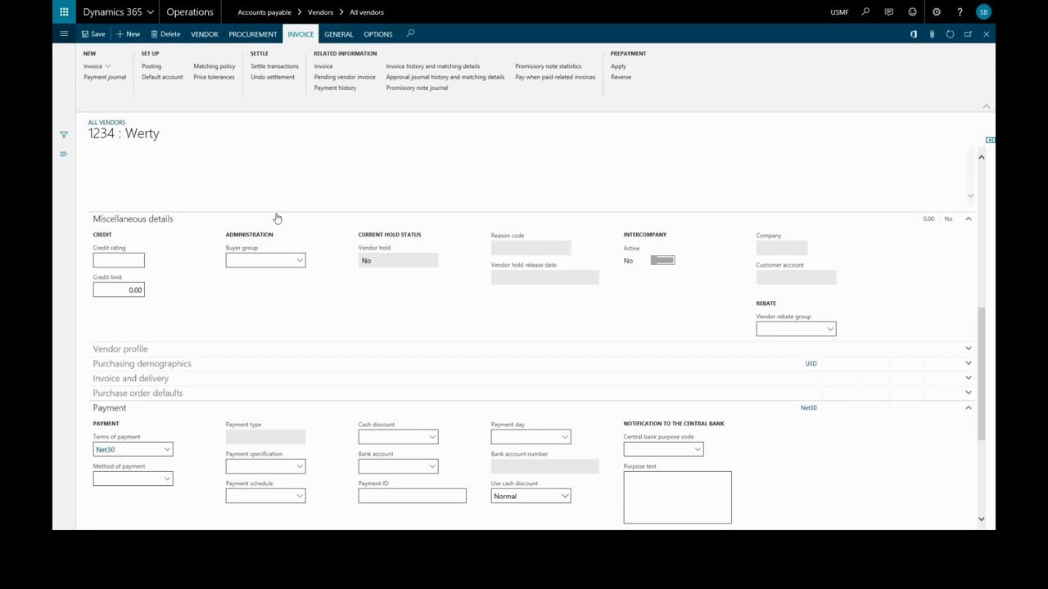
Step: Mark the vendor as Bid only in its vendor profile and expand the purchasing demographics
left_click(120, 348)
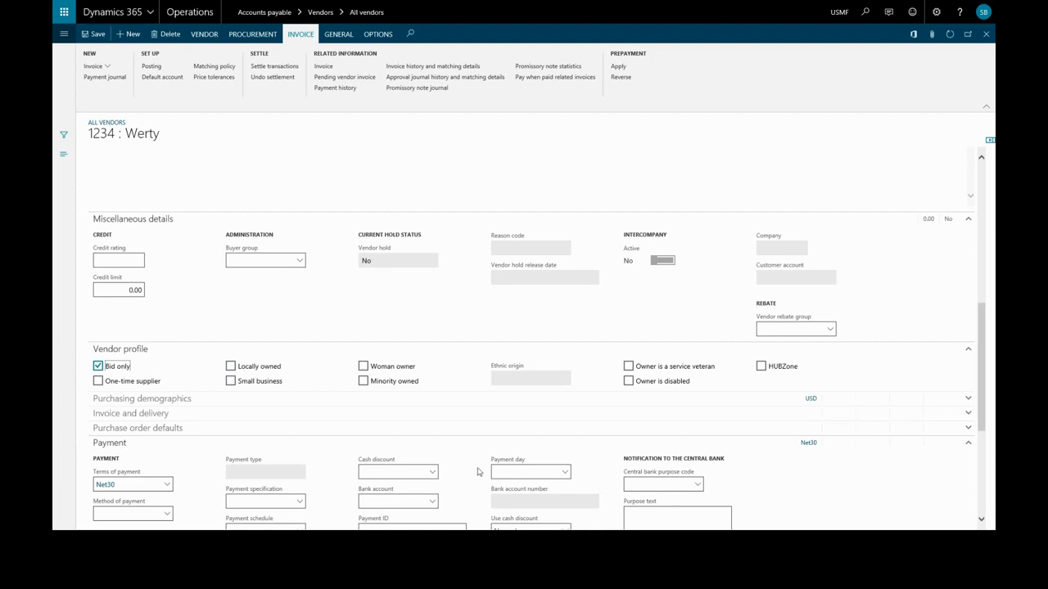
left_click(172, 404)
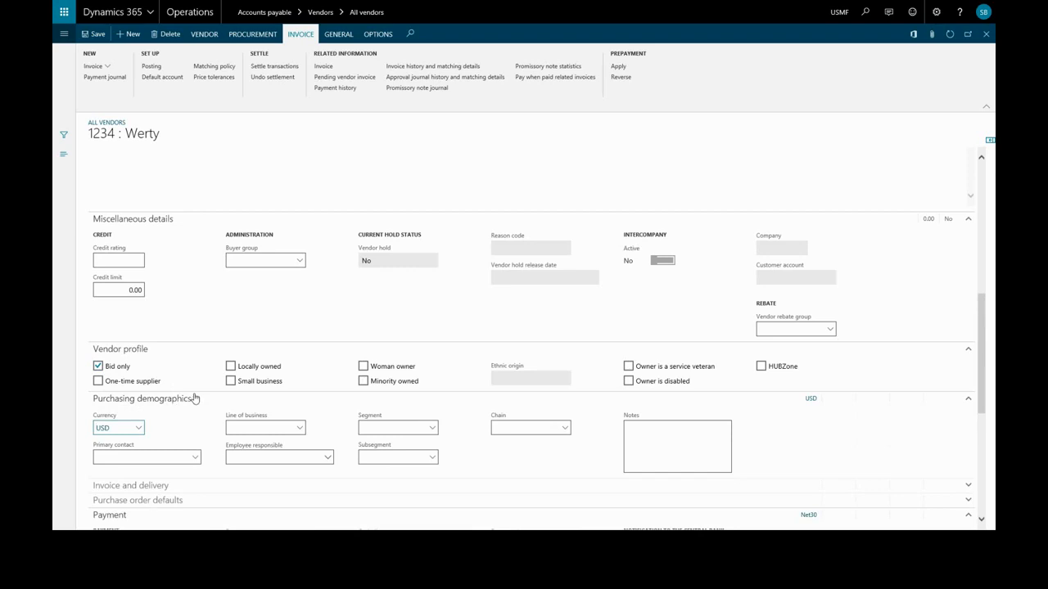
Step: Examine the vendor's invoice and delivery settings and purchase order defaults, including the site options
scroll(195, 397, "down", 3)
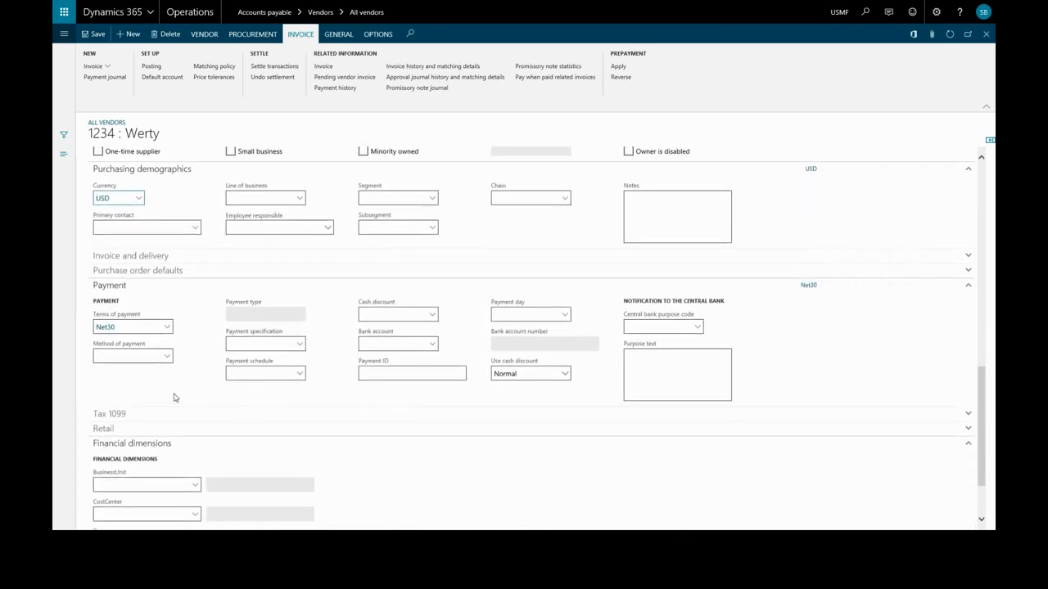
left_click(155, 257)
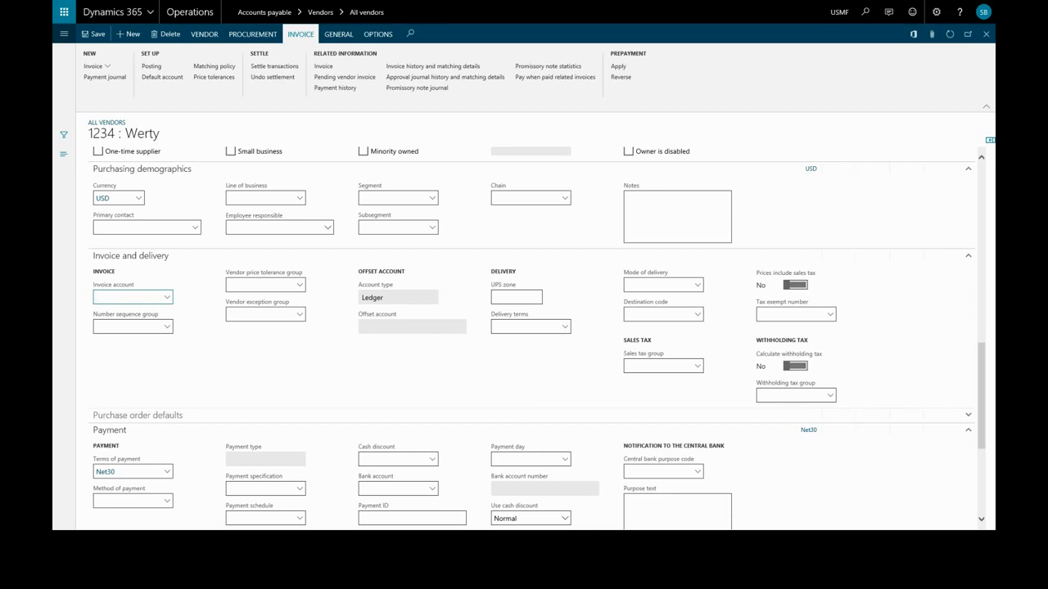
scroll(530, 338, "down", 1)
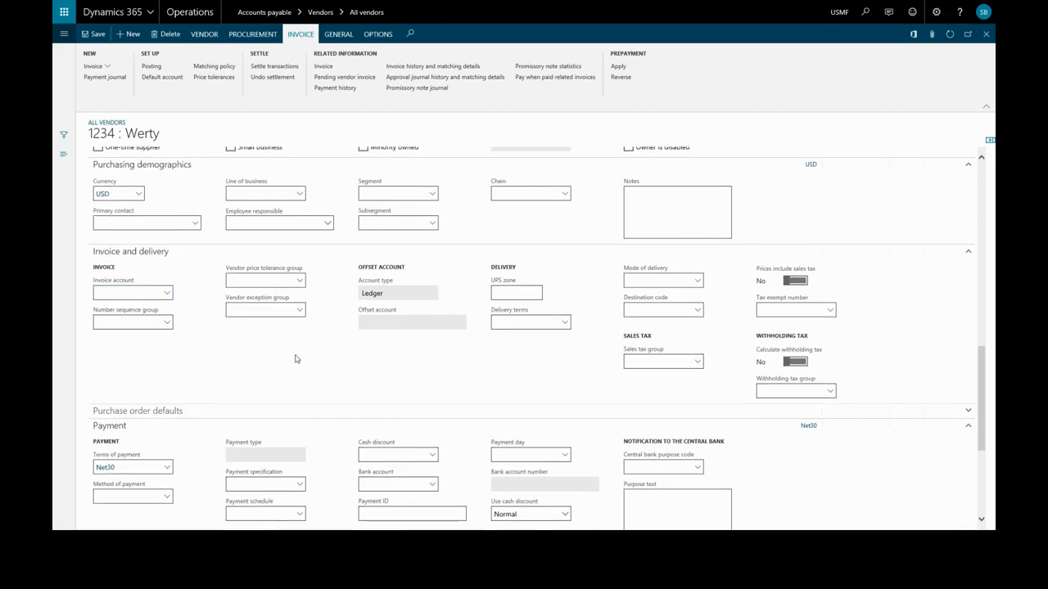
left_click(148, 412)
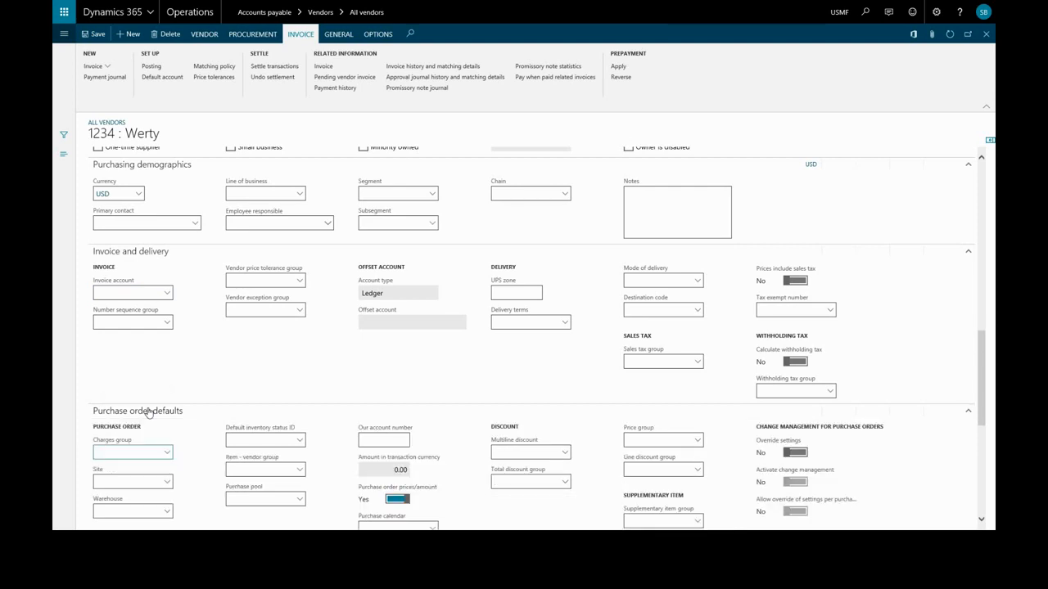
scroll(184, 407, "down", 3)
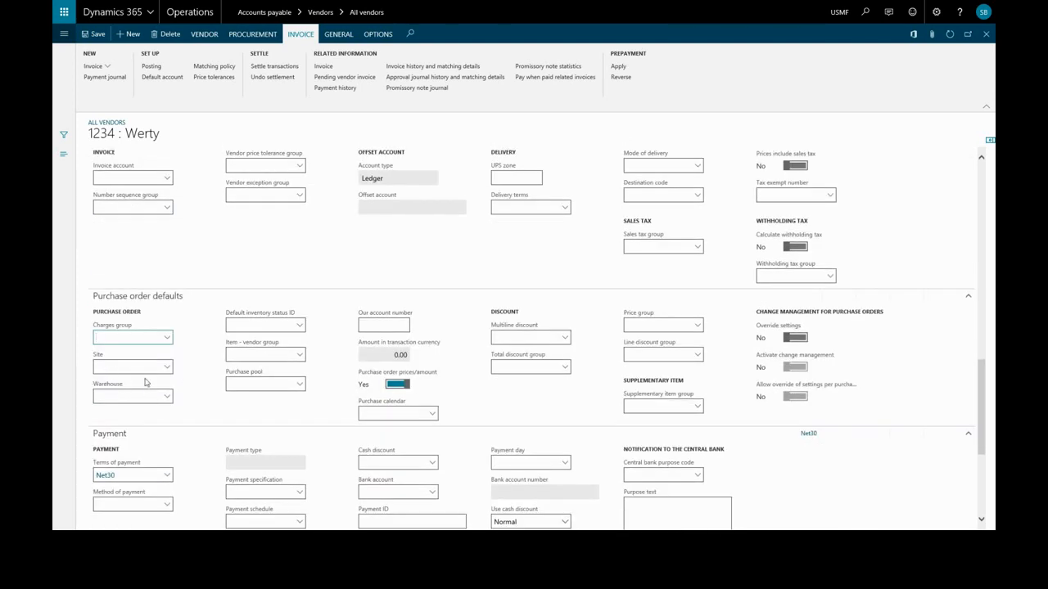
left_click(167, 366)
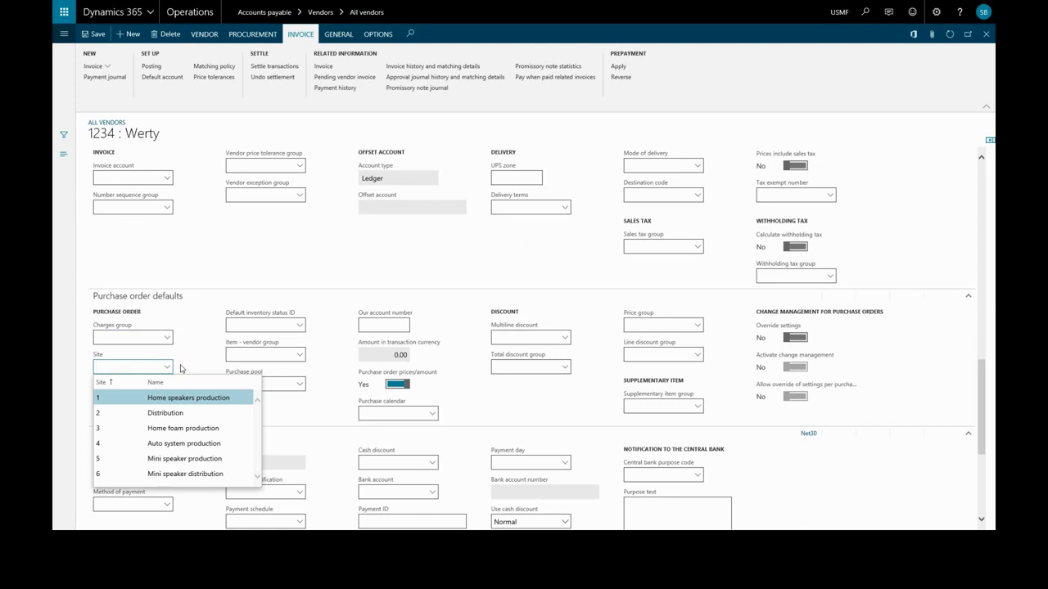
left_click(180, 369)
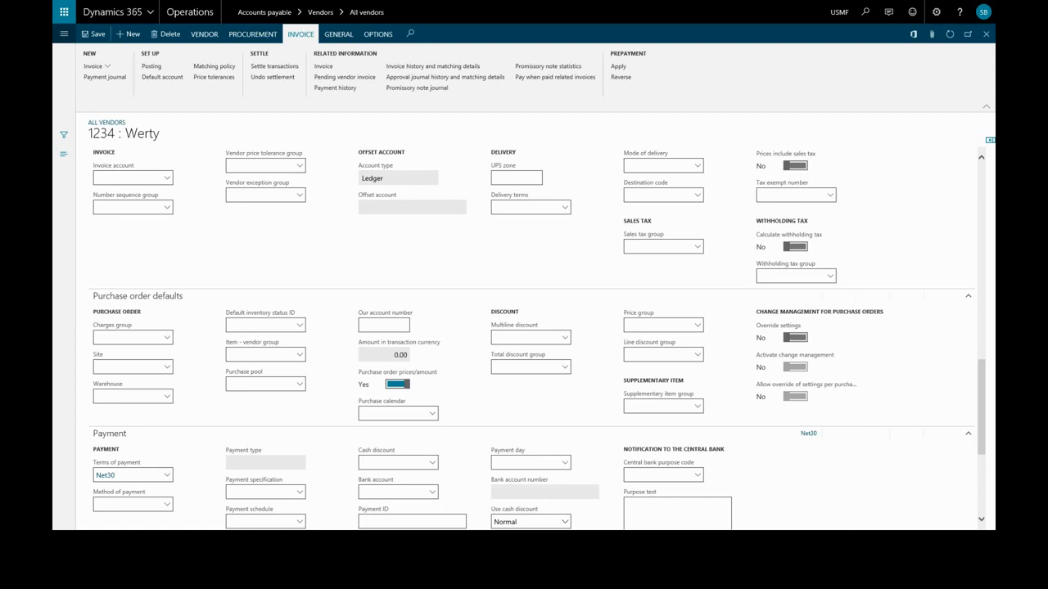
Step: Set the vendor's method of payment to CHECK and its payment schedule to 5_Months
scroll(543, 502, "down", 1)
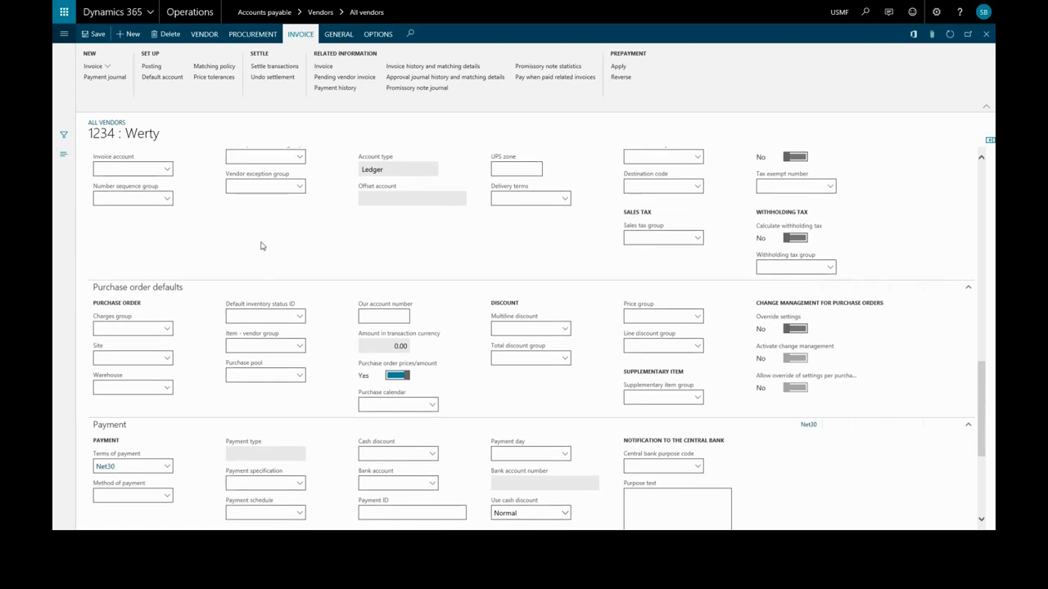
scroll(268, 295, "down", 2)
scroll(269, 294, "down", 2)
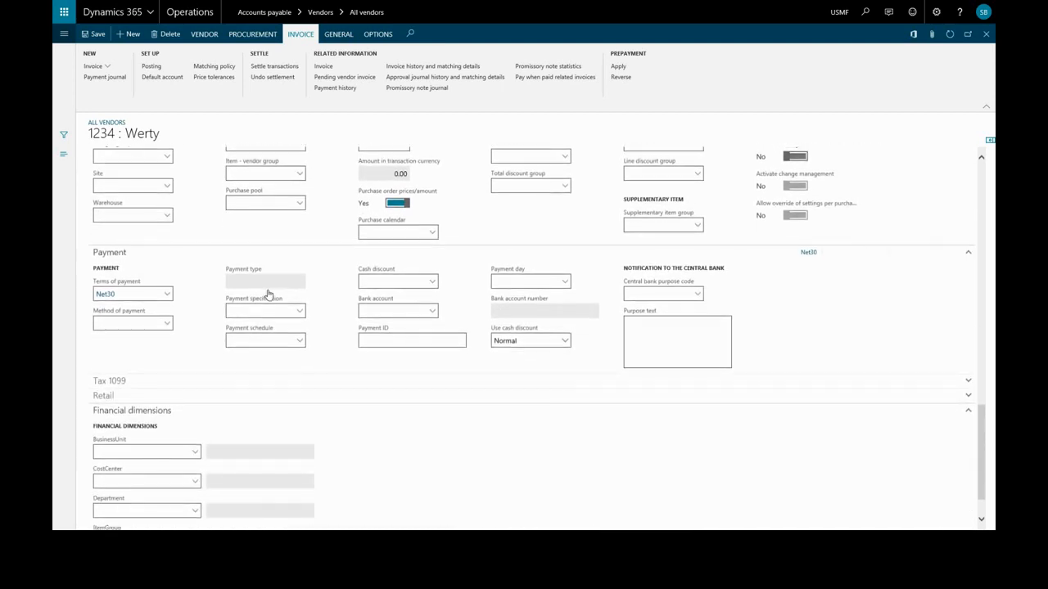
left_click(167, 326)
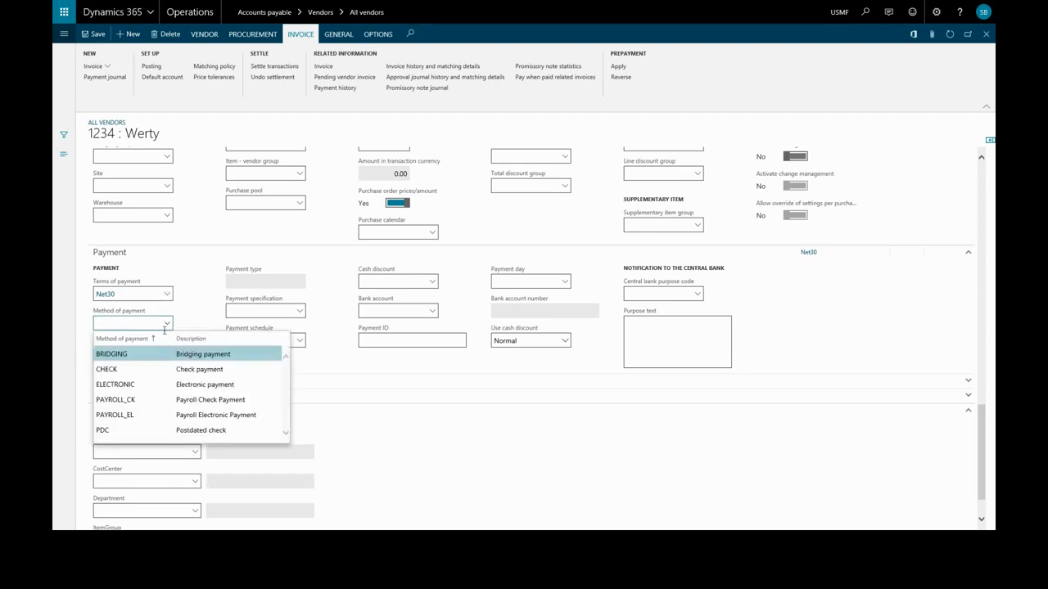
left_click(154, 369)
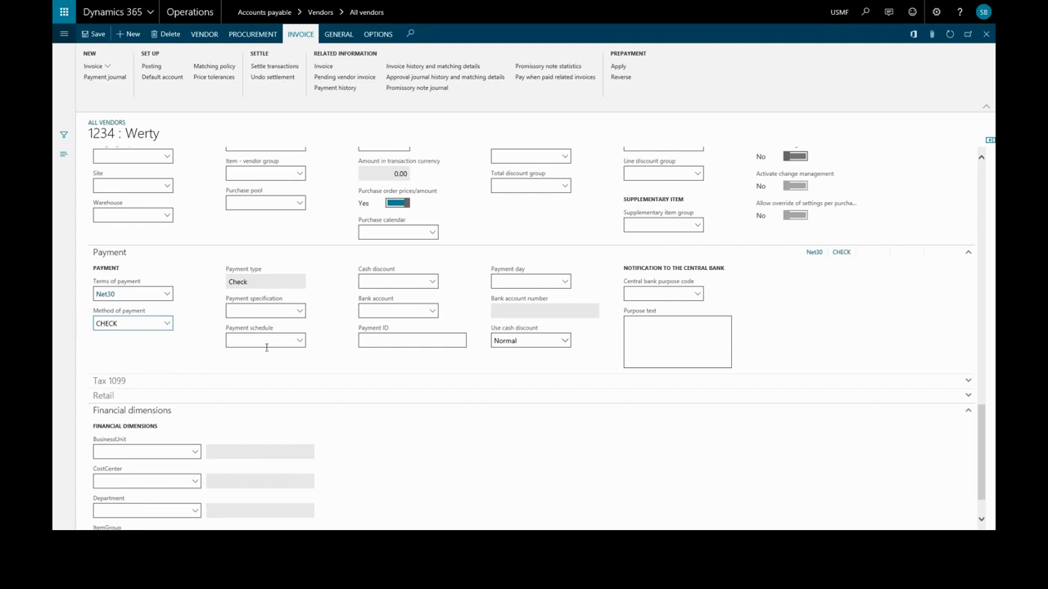
left_click(301, 343)
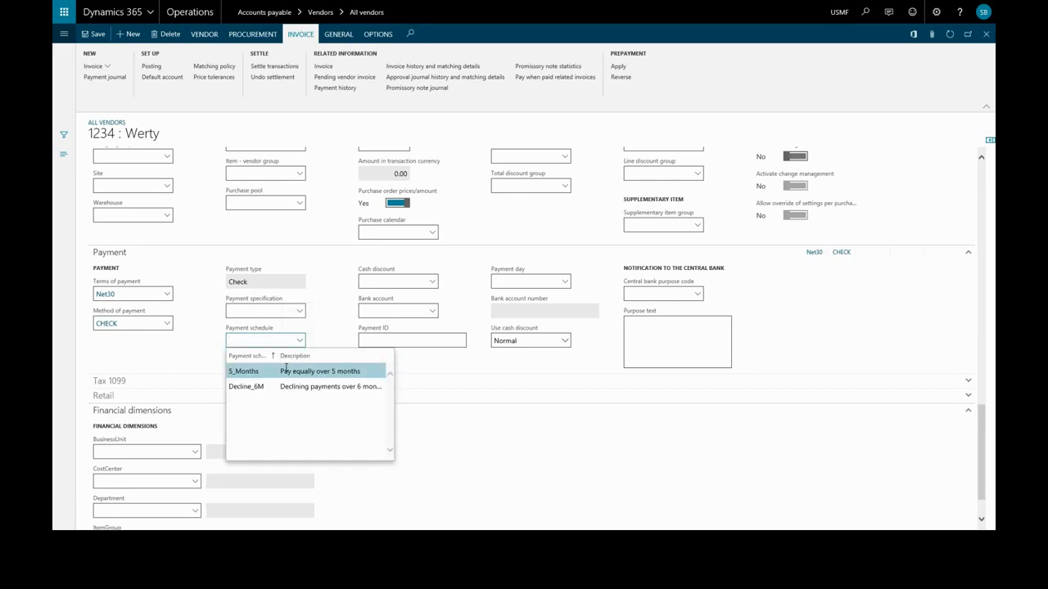
left_click(286, 372)
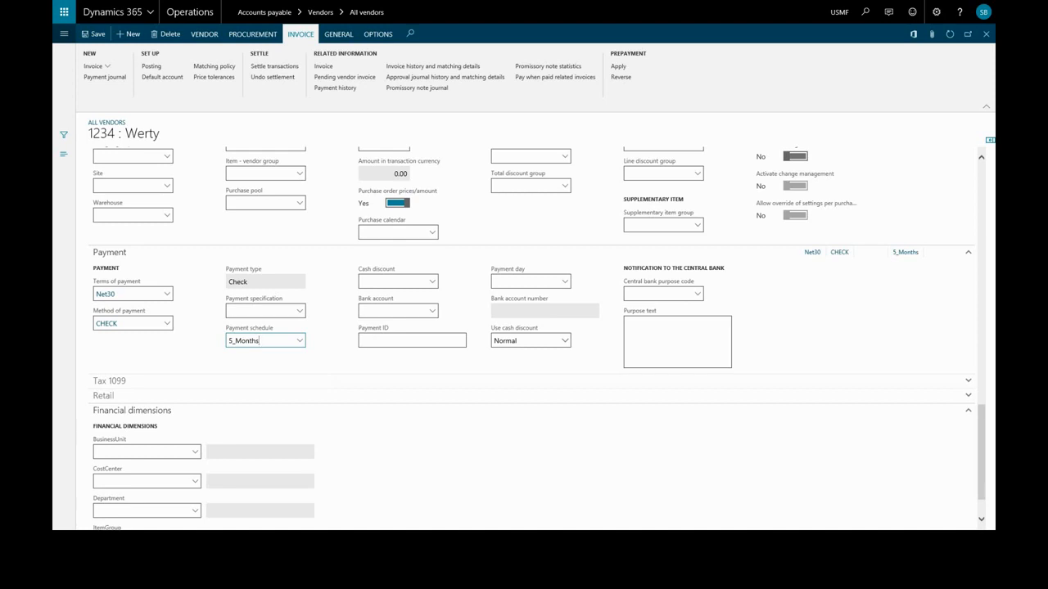
Step: Examine the vendor's on-hold settings, including the available vendor hold statuses and reason codes
left_click(981, 157)
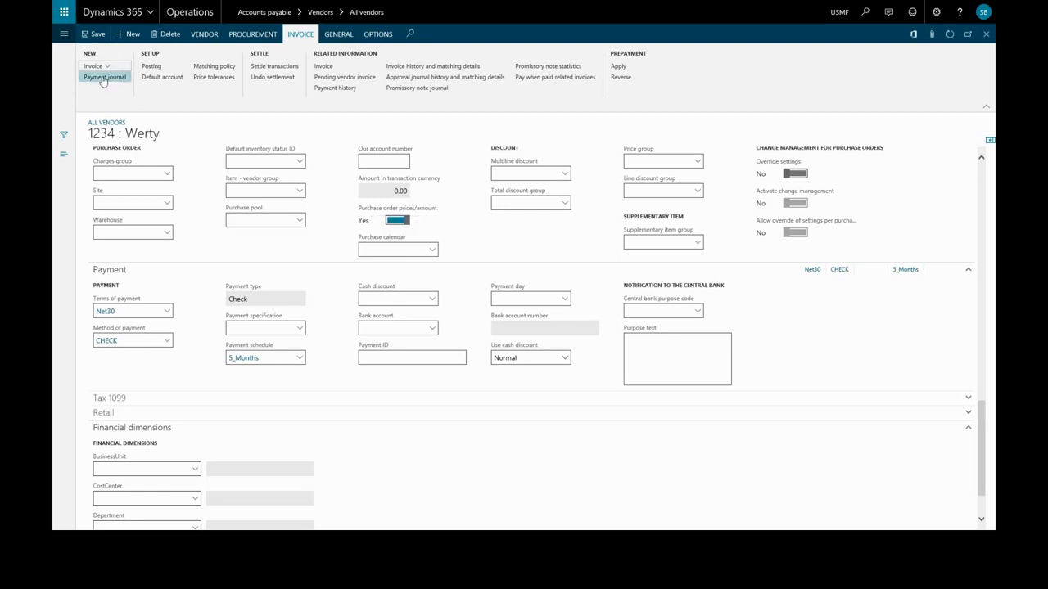
left_click(200, 38)
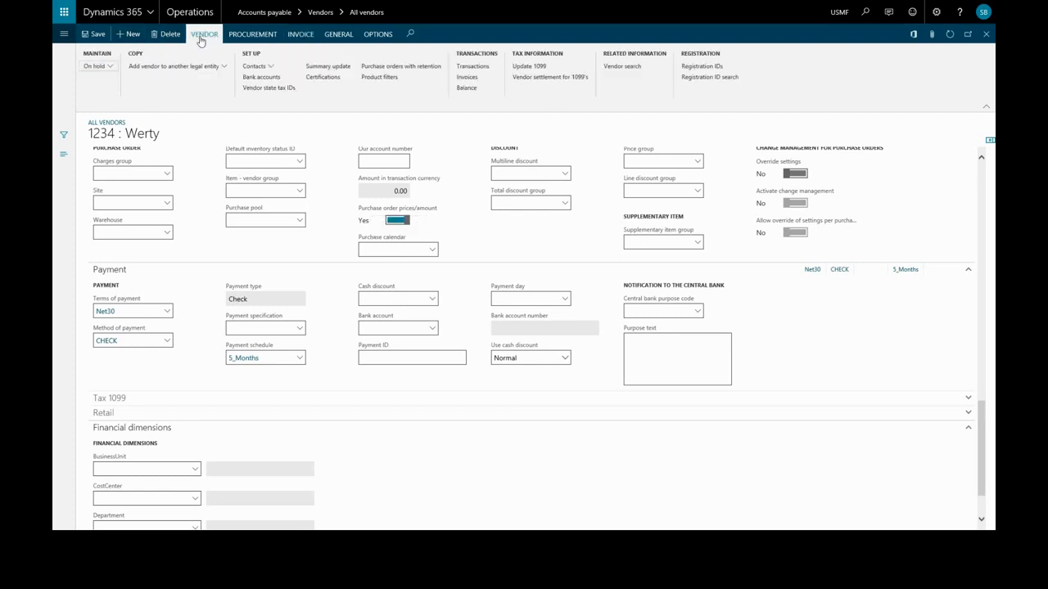
left_click(109, 66)
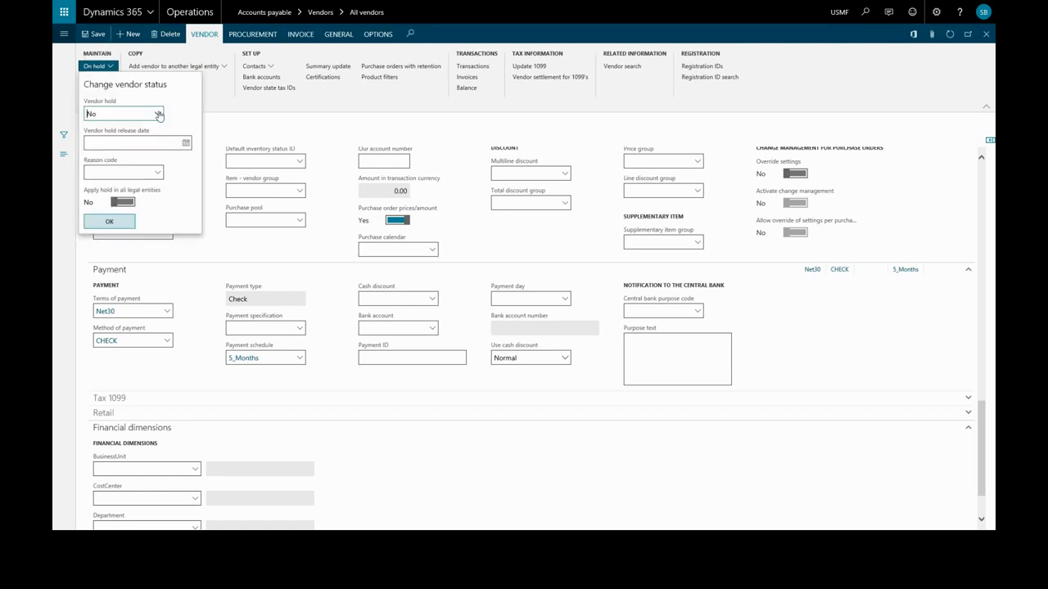
left_click(158, 114)
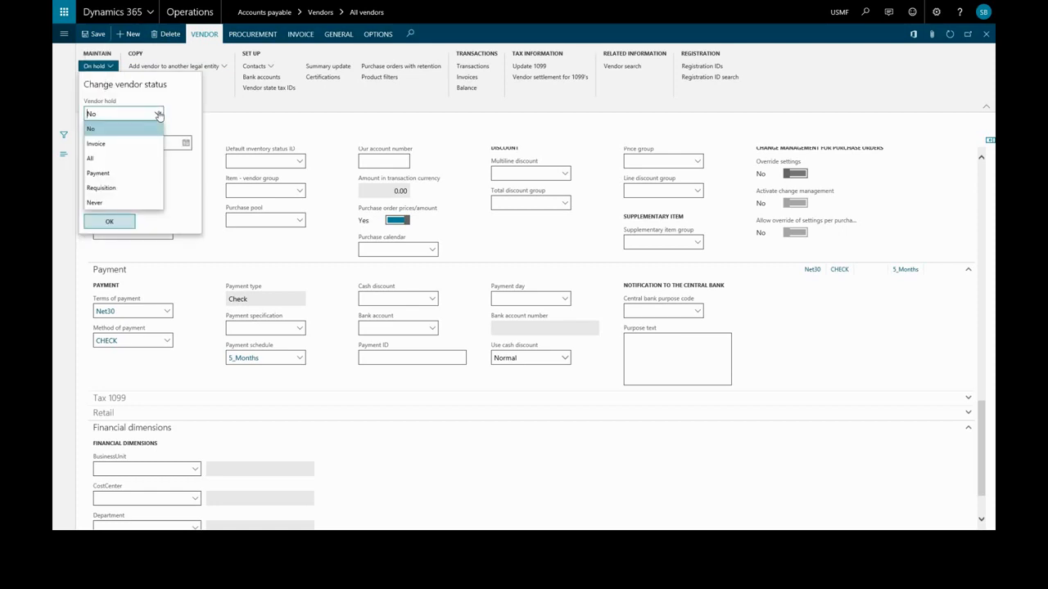
left_click(158, 114)
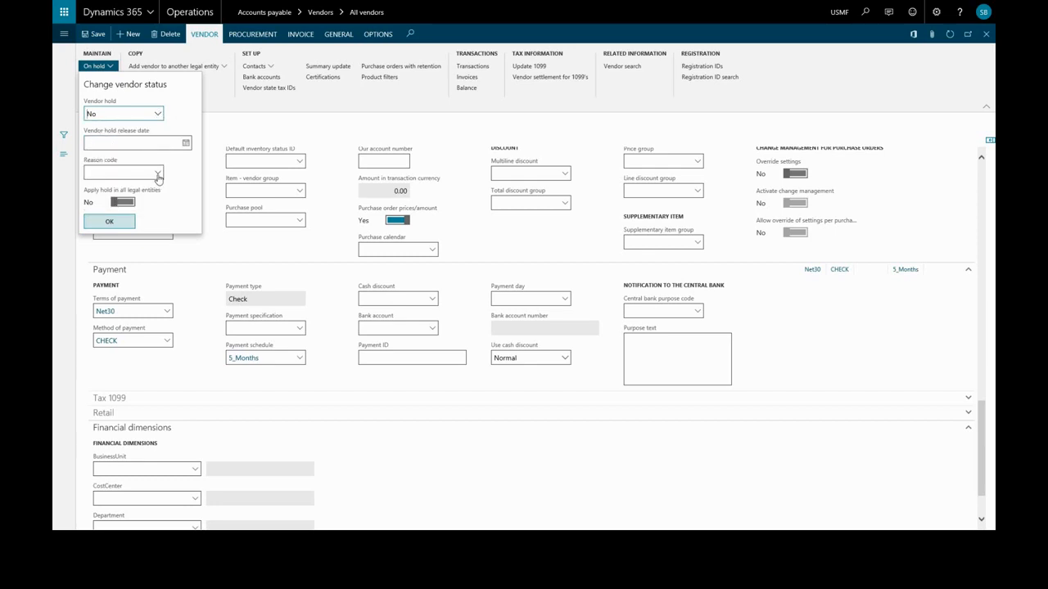
left_click(158, 173)
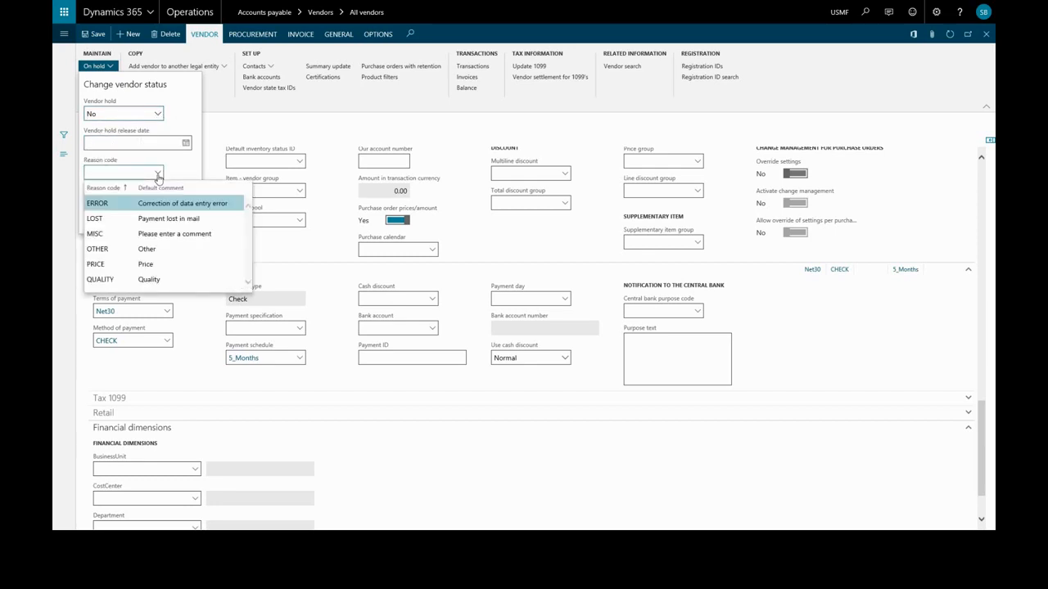
left_click(158, 174)
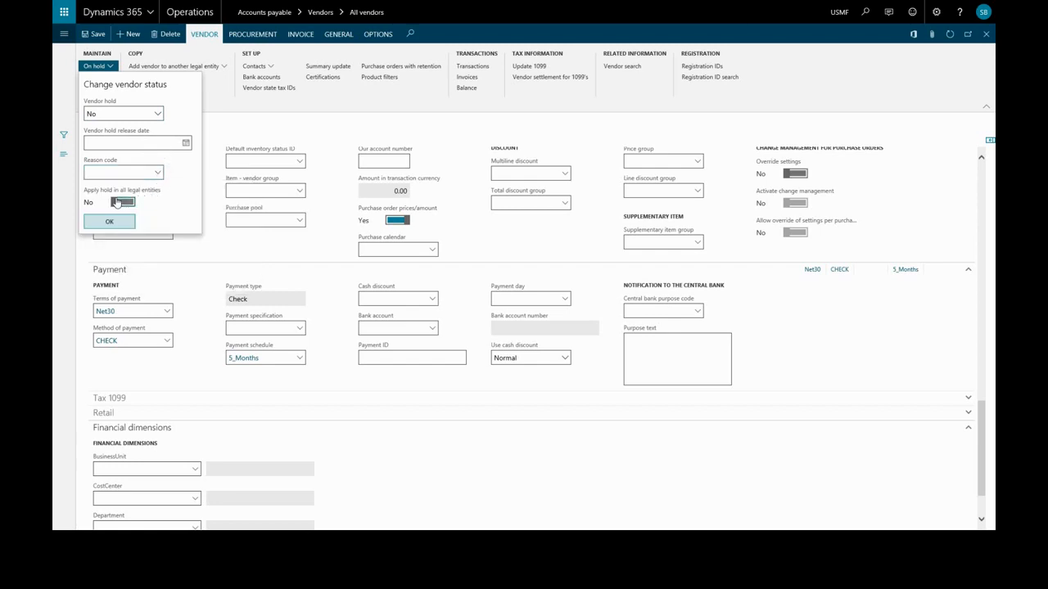
Step: Leave the hold settings and open the options for adding the vendor to another legal entity
left_click(173, 68)
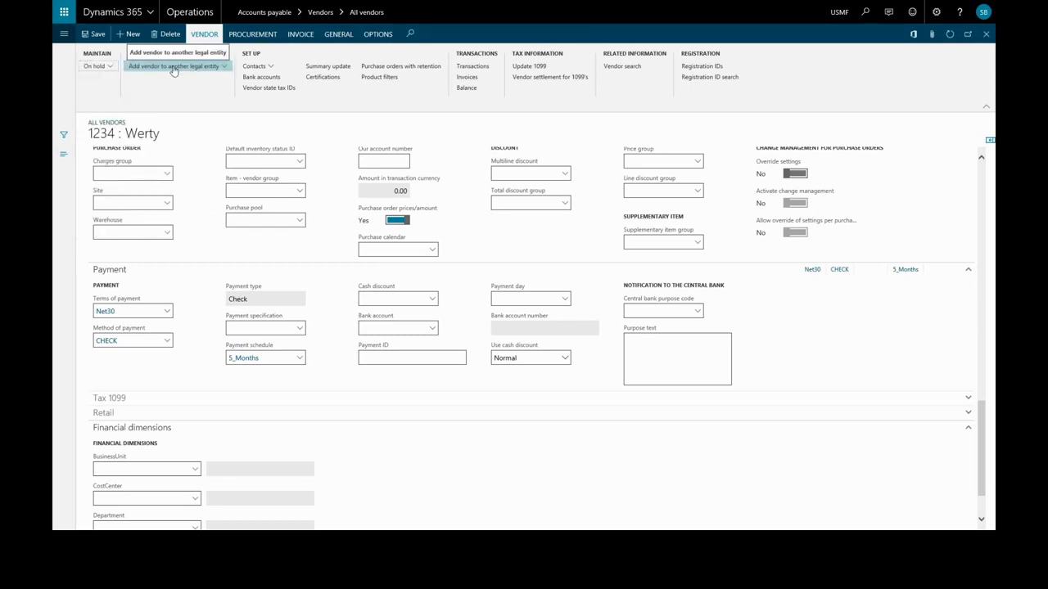
left_click(172, 68)
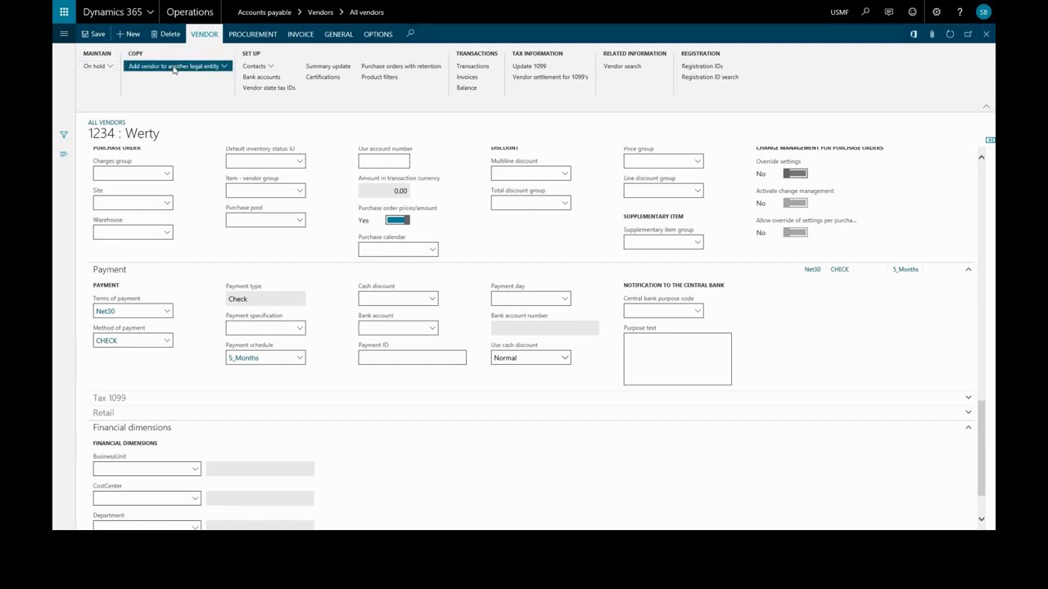